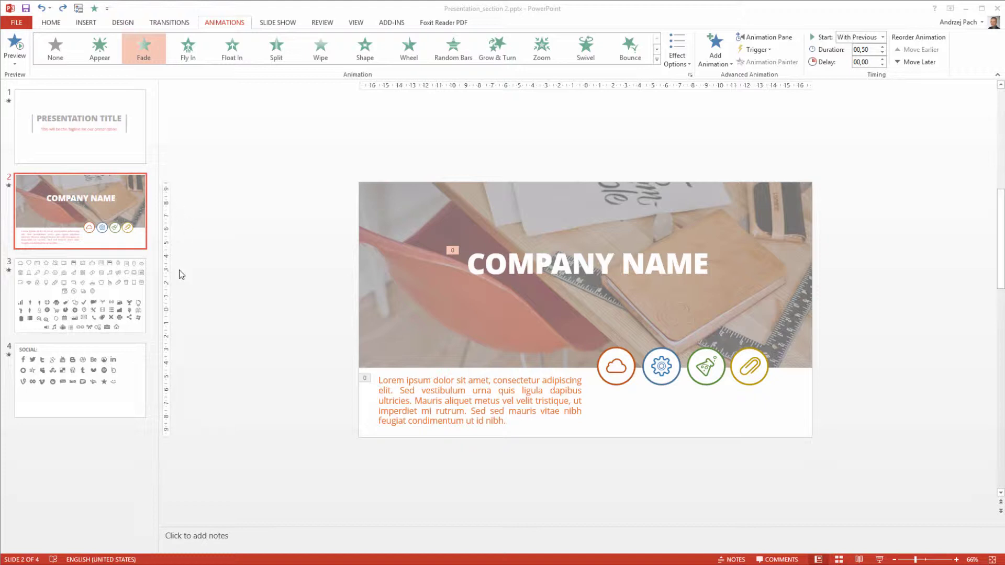
pyautogui.click(595, 403)
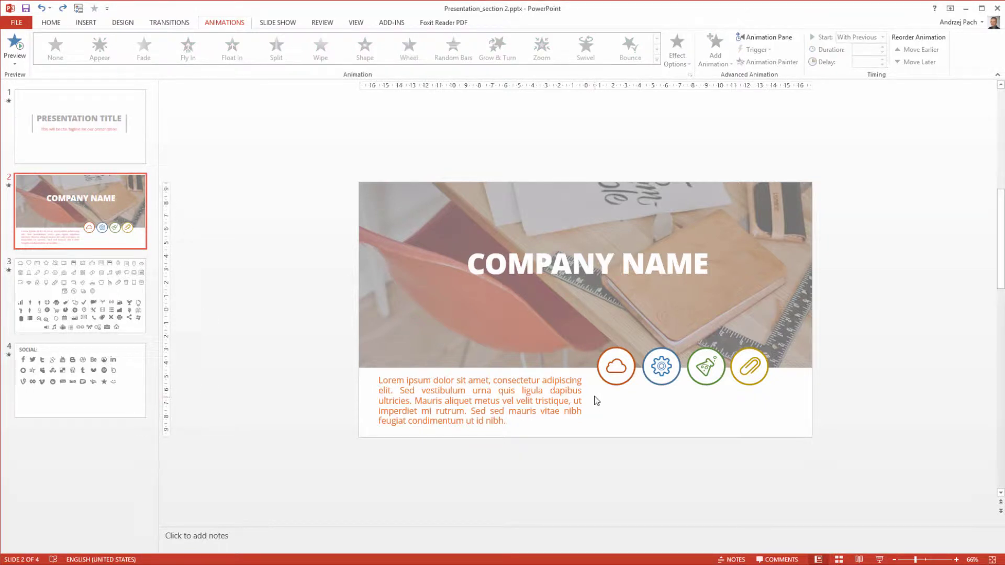
pyautogui.click(616, 366)
pyautogui.rightClick(616, 366)
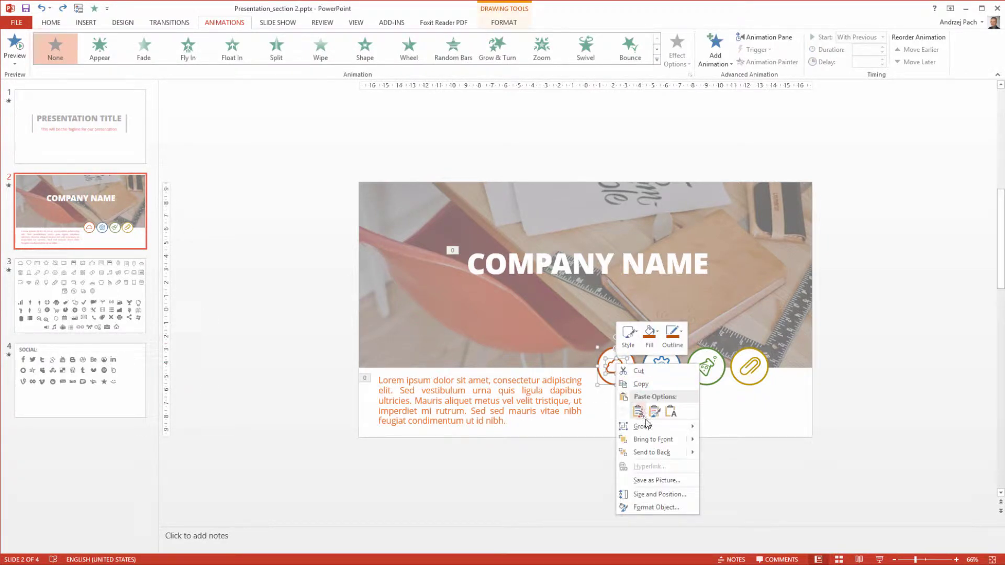
pyautogui.click(738, 446)
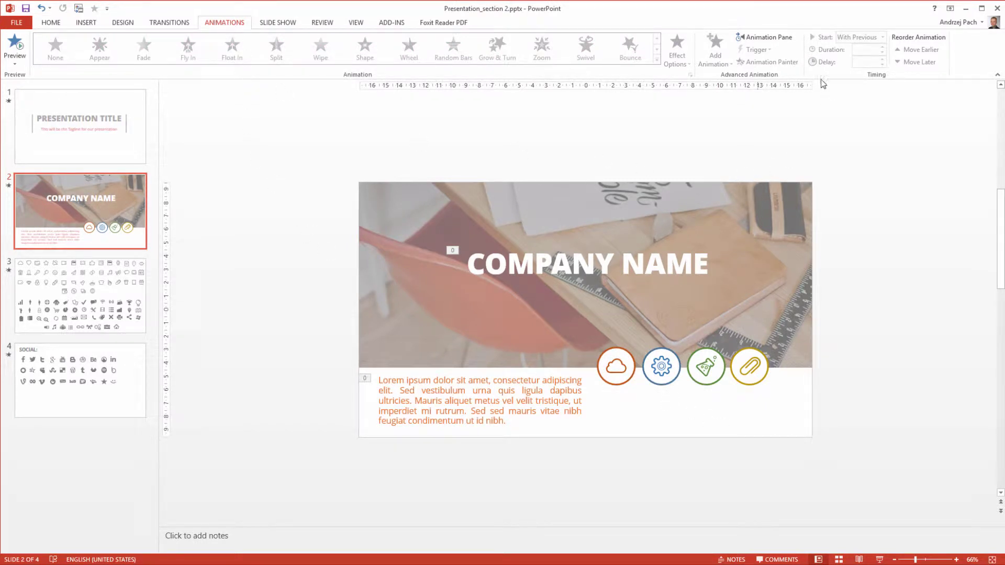
# Step: Show the Animation Pane and preview slide 2 from the company name's fade entry
pyautogui.click(766, 37)
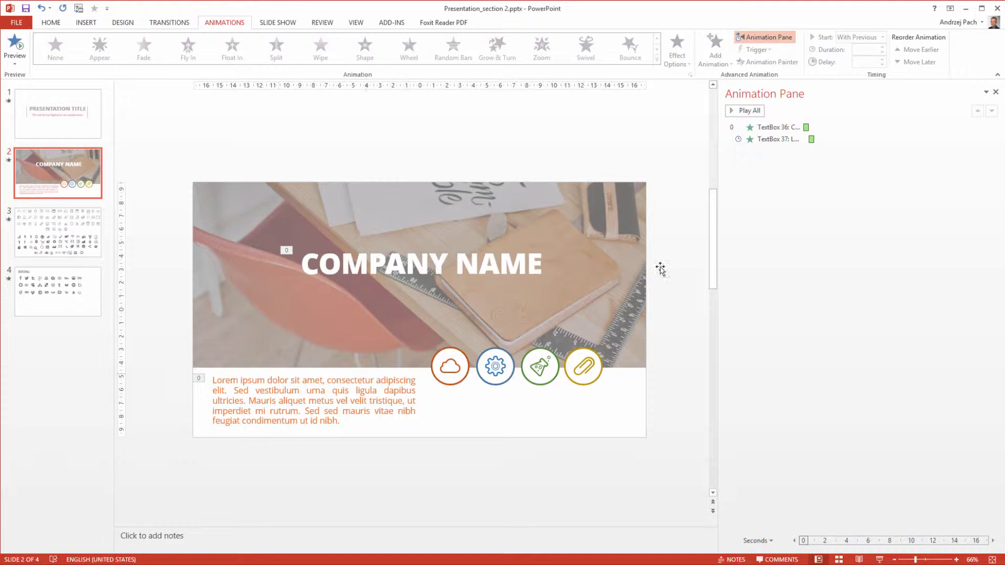
pyautogui.click(770, 128)
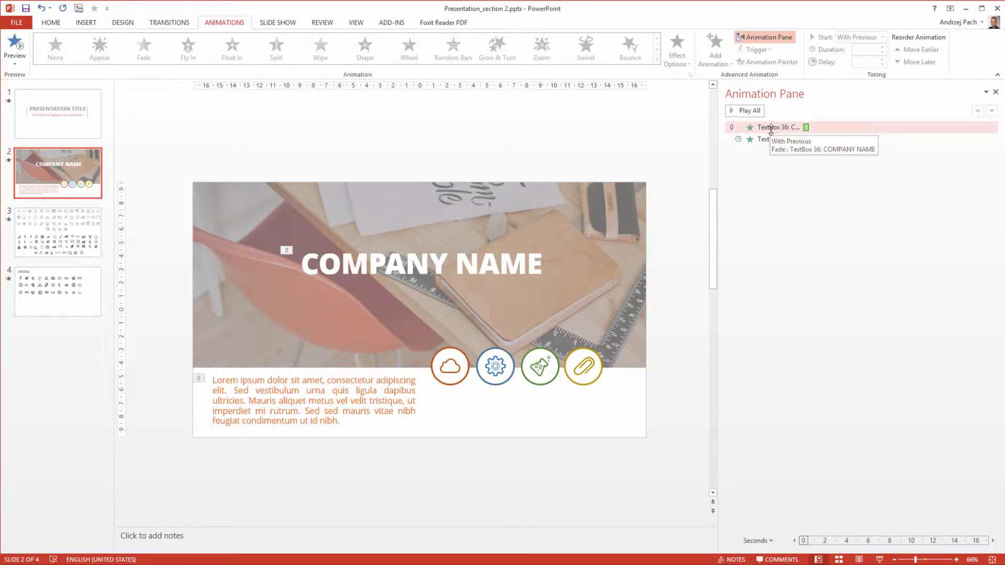
pyautogui.click(770, 128)
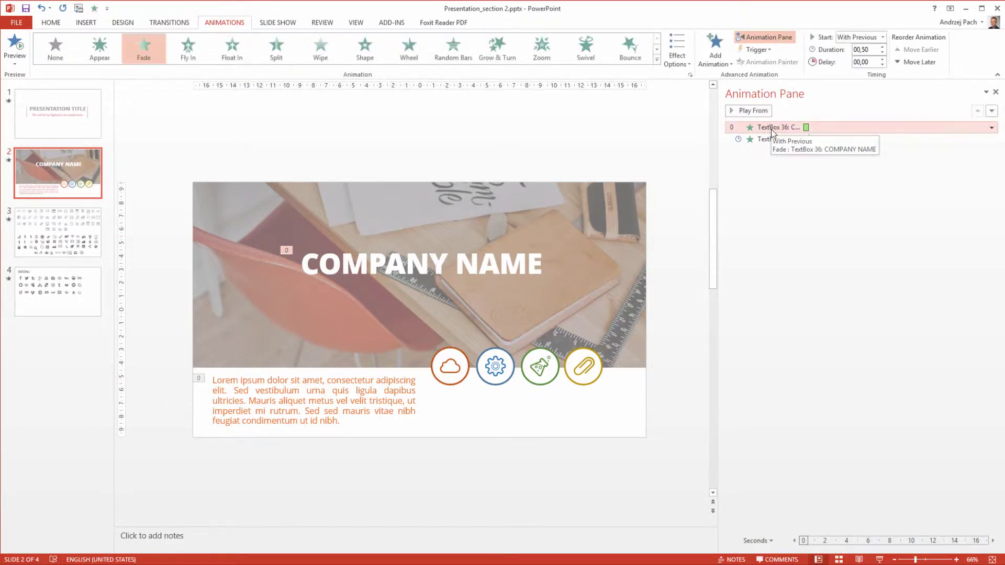
pyautogui.click(750, 113)
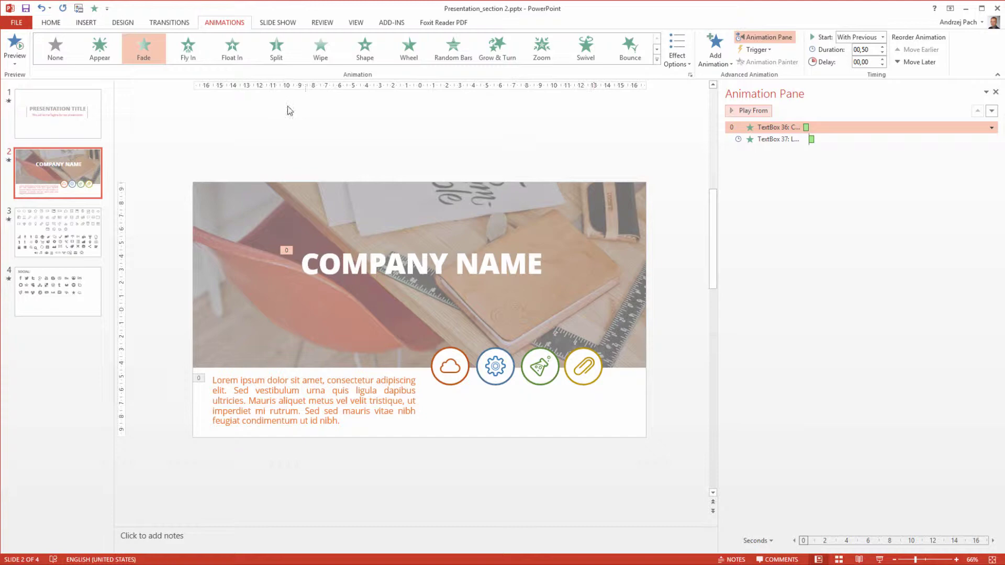
# Step: Move Group 31's fade to the top of the order and start it With Previous
pyautogui.click(220, 199)
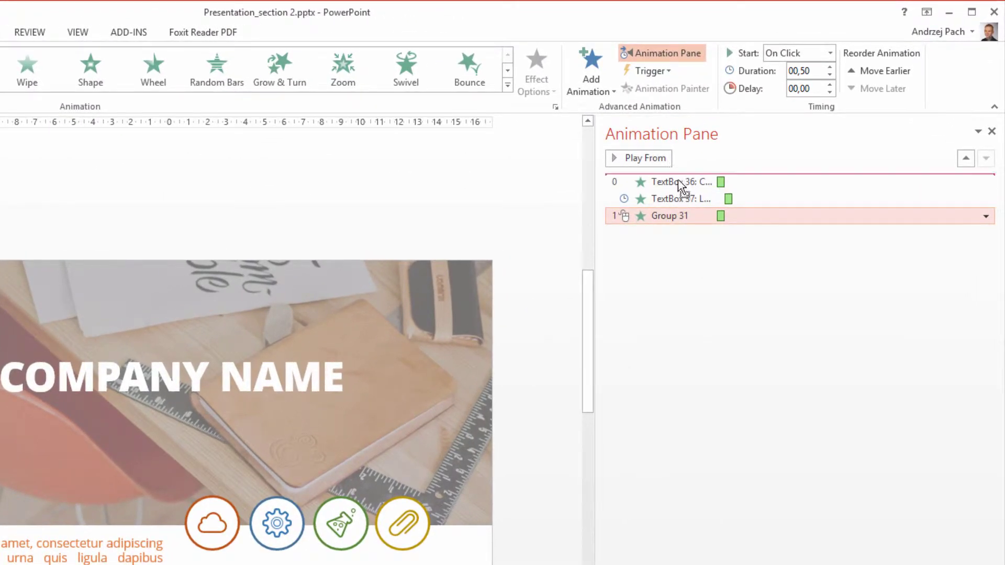
pyautogui.moveTo(669, 215); pyautogui.dragTo(669, 179)
pyautogui.click(986, 182)
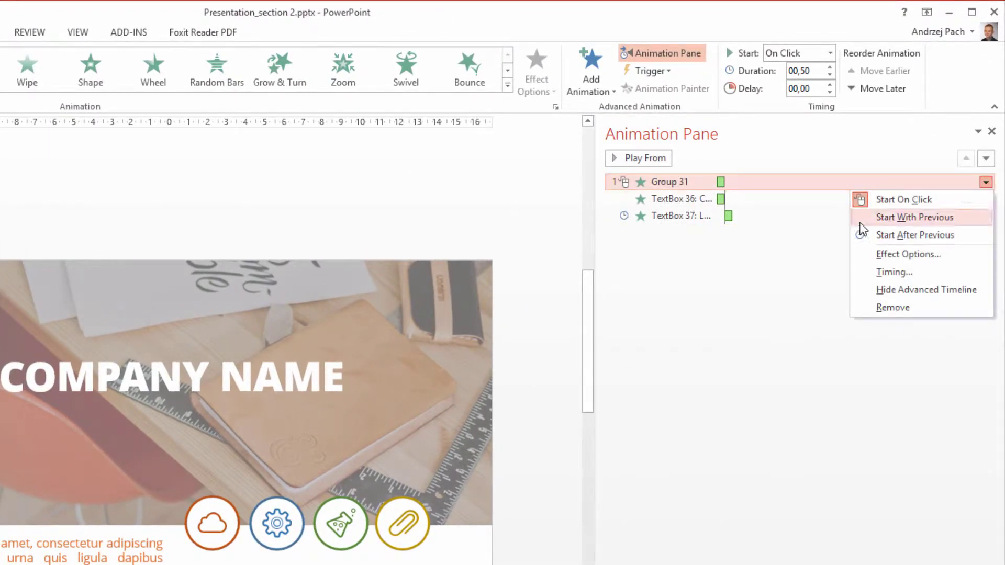
pyautogui.click(914, 217)
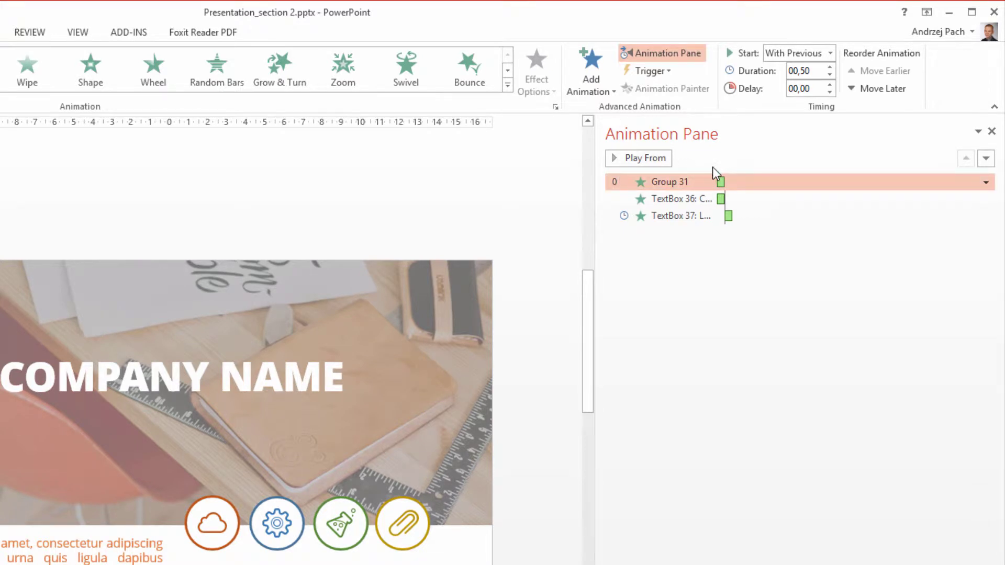
# Step: Give TextBox 36's fade a 0.75 s delay and a 1 s duration
pyautogui.click(161, 369)
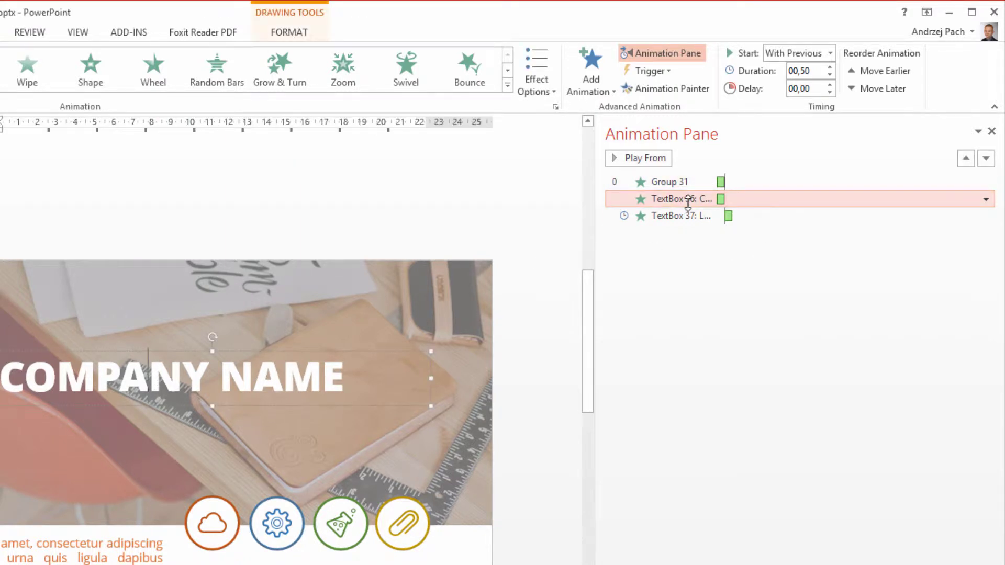
pyautogui.click(829, 84)
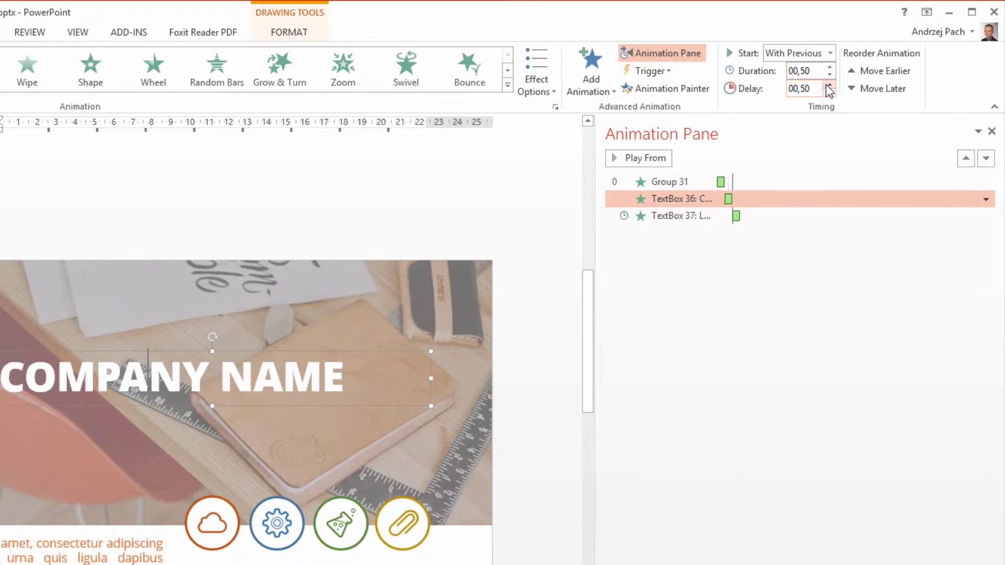
pyautogui.click(829, 84)
pyautogui.click(829, 67)
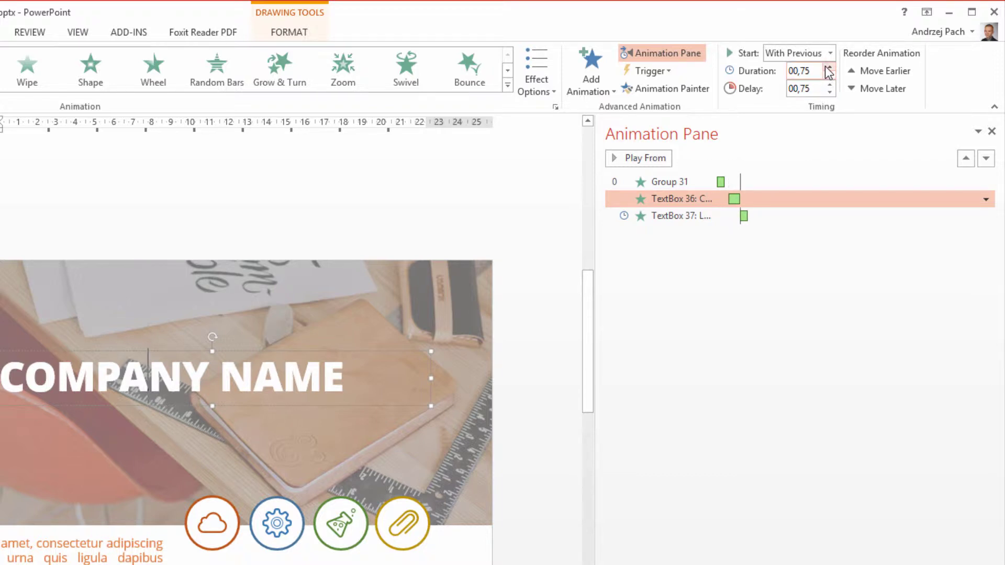
pyautogui.click(694, 424)
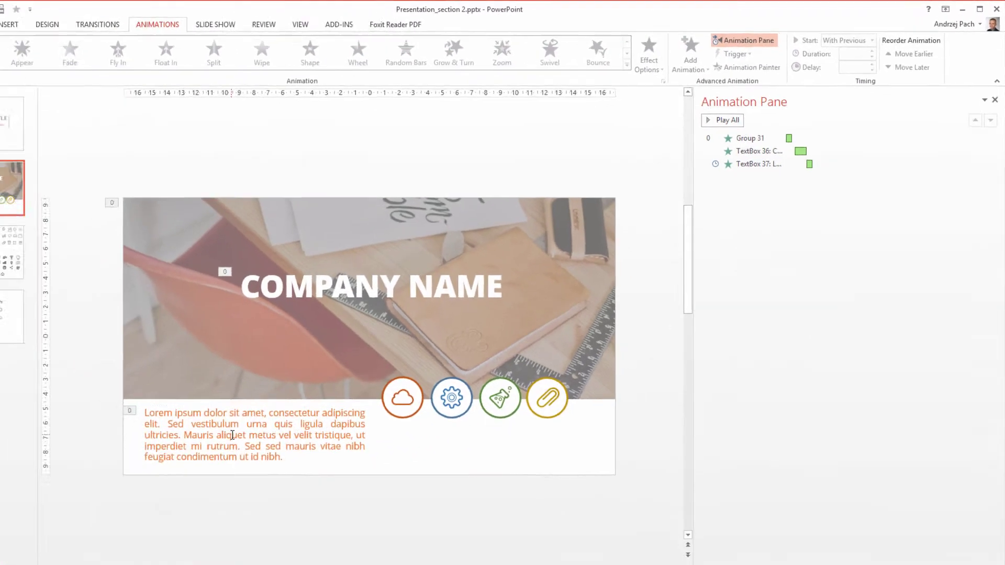
pyautogui.click(291, 418)
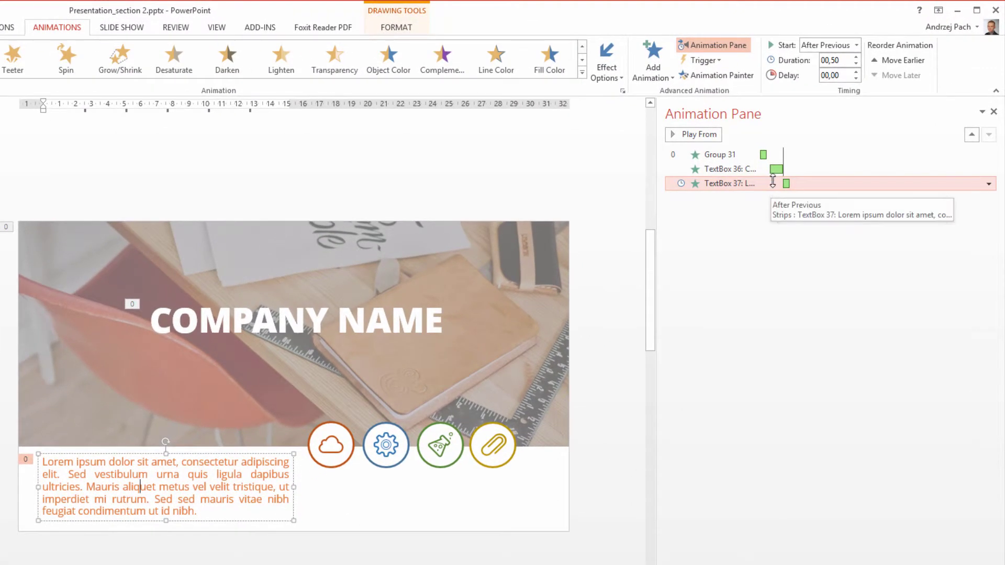
pyautogui.keyDown('ctrl'); pyautogui.click(817, 142); pyautogui.keyUp('ctrl')
pyautogui.click(793, 184)
pyautogui.click(988, 183)
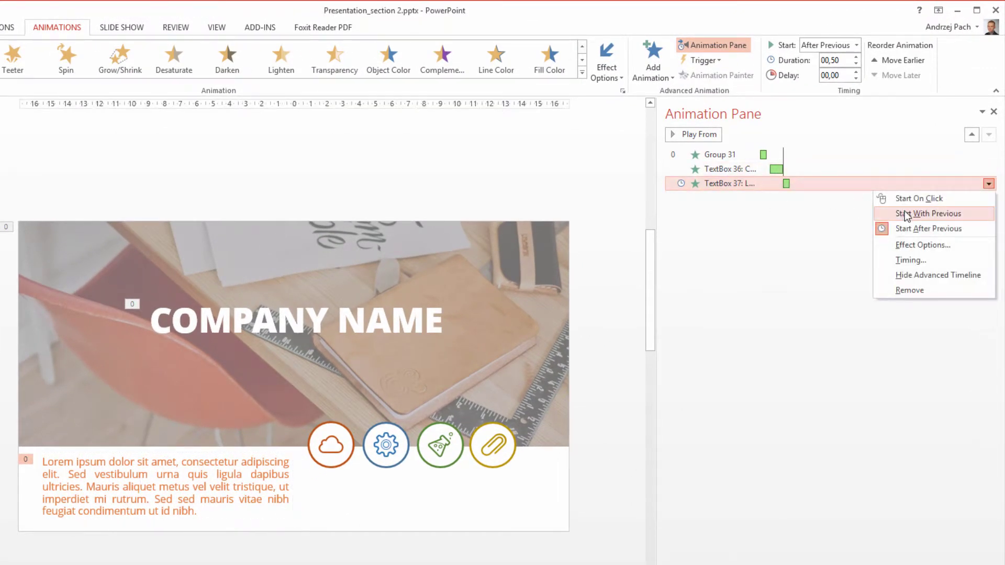
pyautogui.click(922, 229)
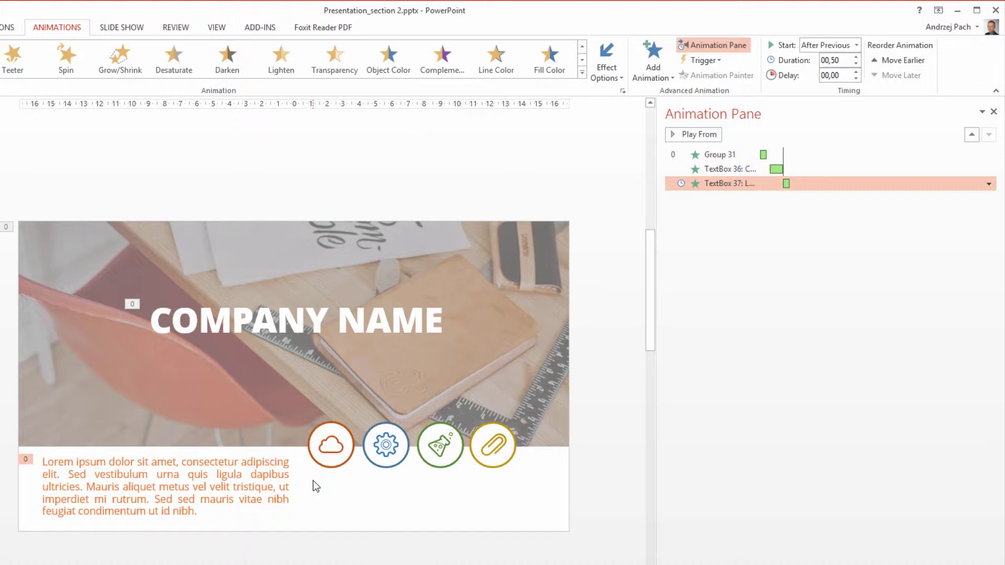
# Step: Select the cloud, gear, flask and paperclip icons together
pyautogui.click(333, 460)
pyautogui.keyDown('shift'); pyautogui.click(392, 458); pyautogui.keyUp('shift')
pyautogui.keyDown('shift'); pyautogui.click(444, 459); pyautogui.keyUp('shift')
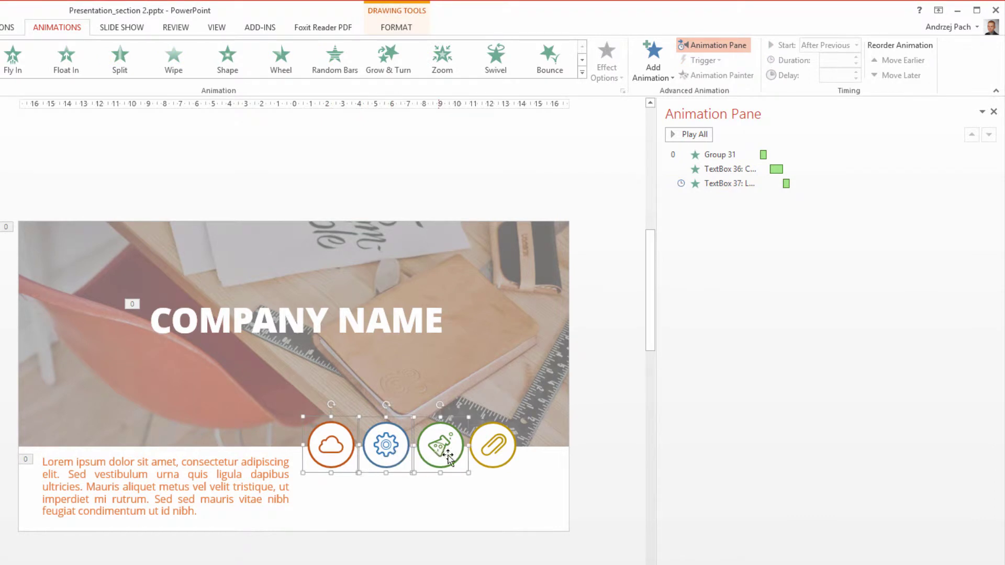
pyautogui.keyDown('shift'); pyautogui.click(485, 454); pyautogui.keyUp('shift')
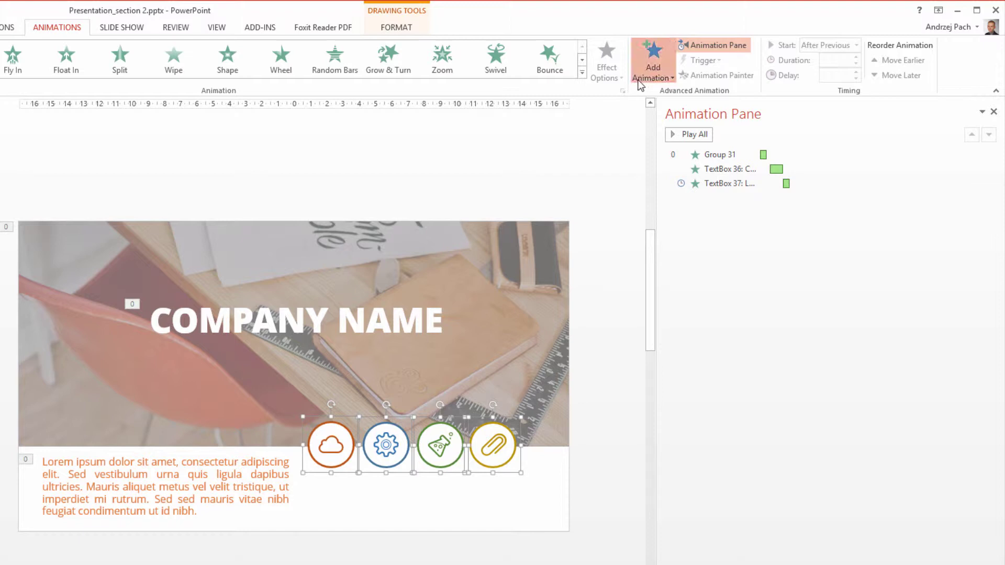
# Step: Give the four icons a Strips entrance from the full entrance-effects list
pyautogui.click(653, 62)
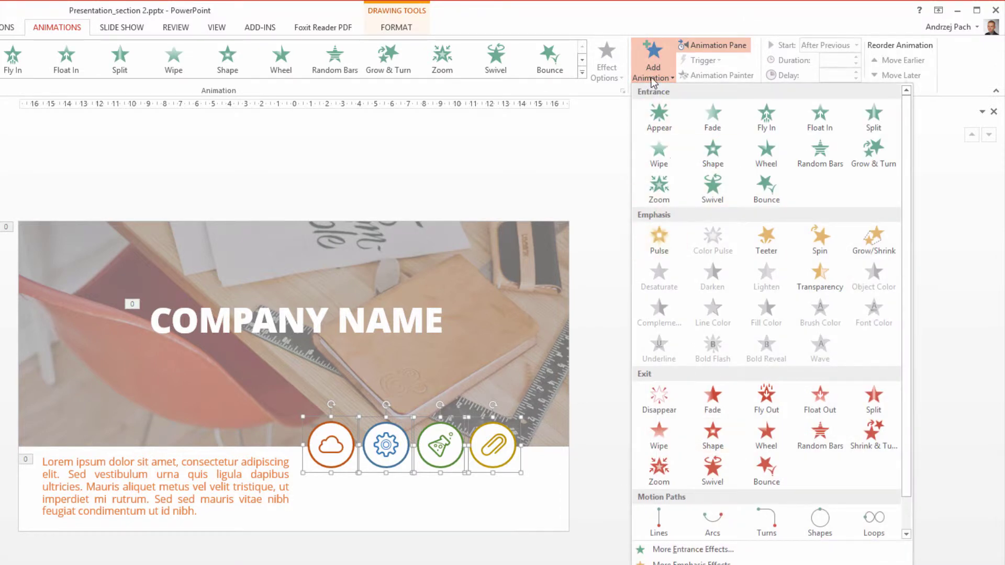
pyautogui.click(683, 550)
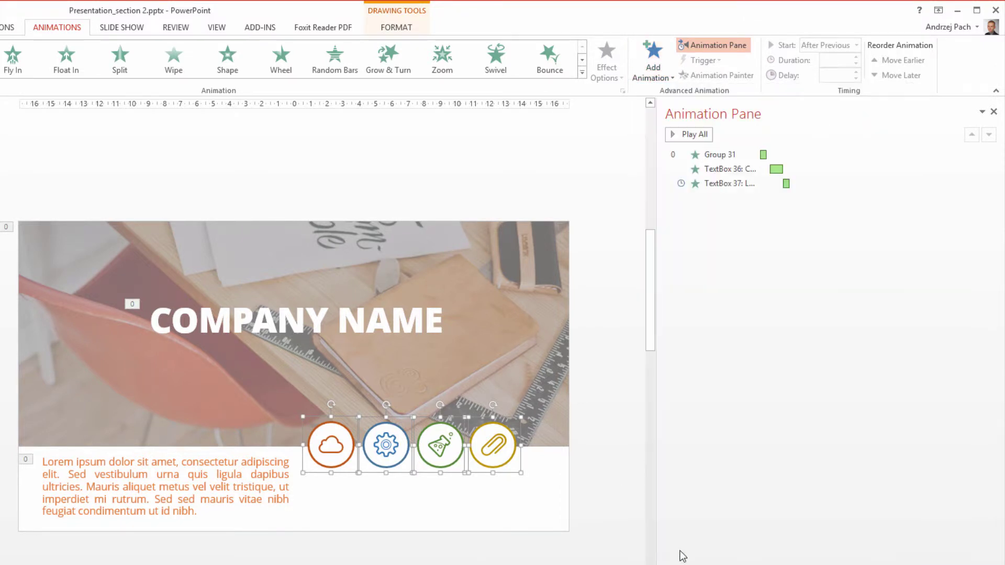
pyautogui.click(336, 323)
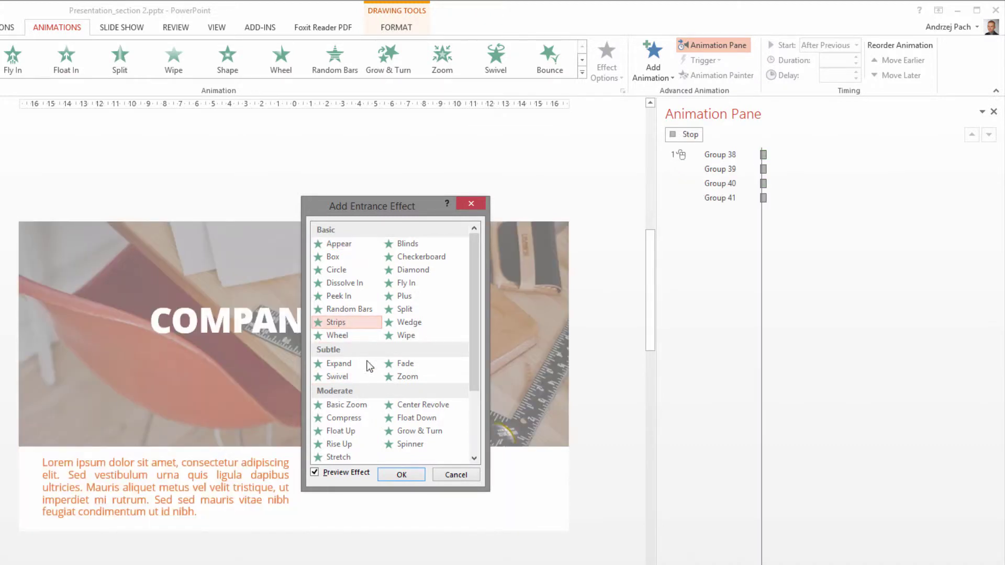
pyautogui.click(402, 475)
pyautogui.click(607, 66)
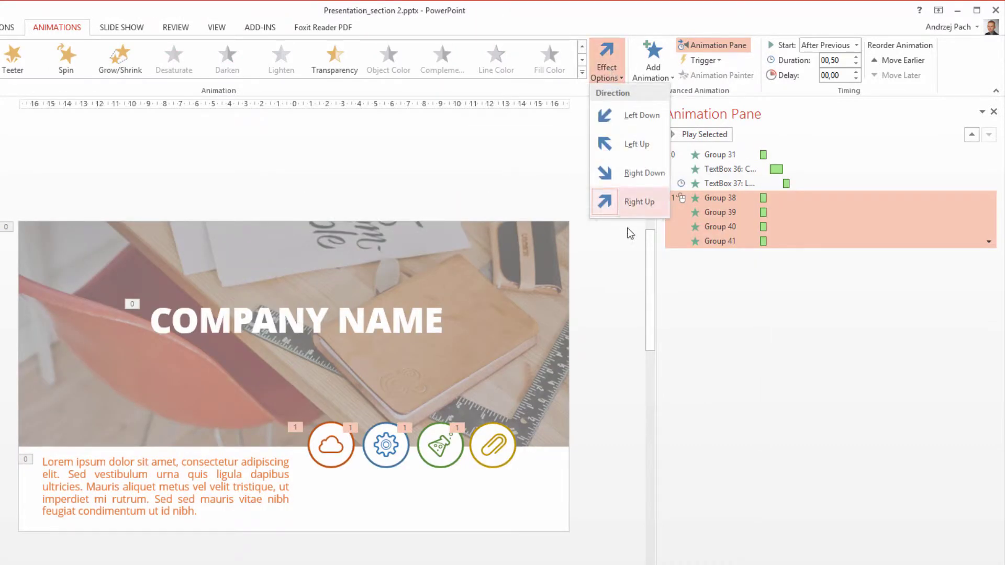
# Step: Set the strips to Right Up, then the gear icon's strips to Left Up
pyautogui.click(630, 203)
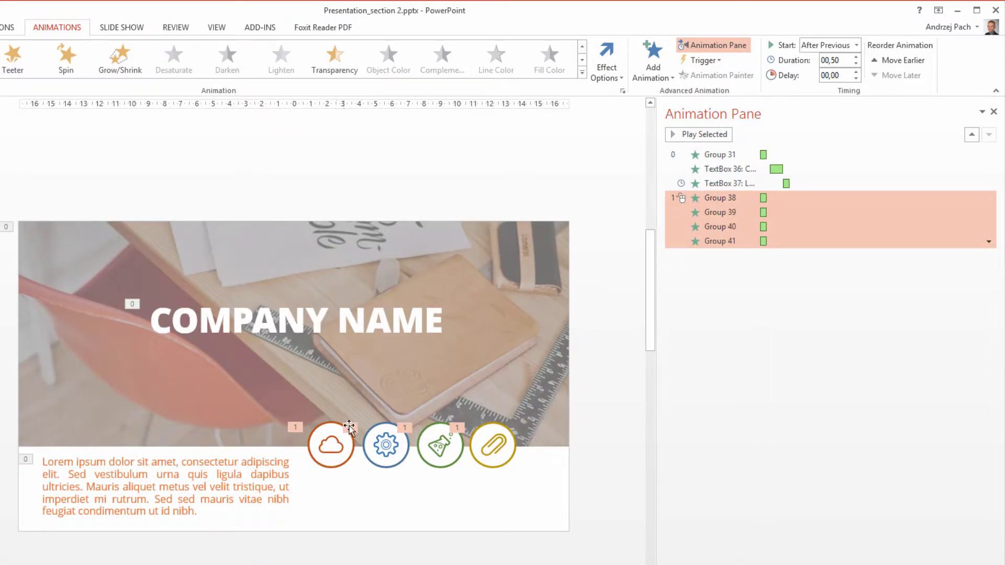
pyautogui.click(386, 446)
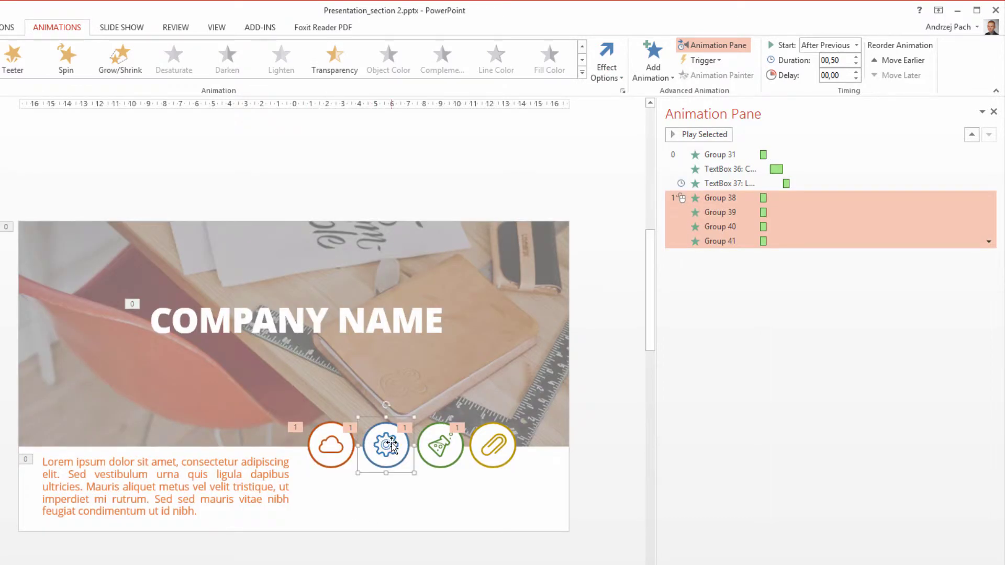
pyautogui.click(606, 66)
pyautogui.click(628, 136)
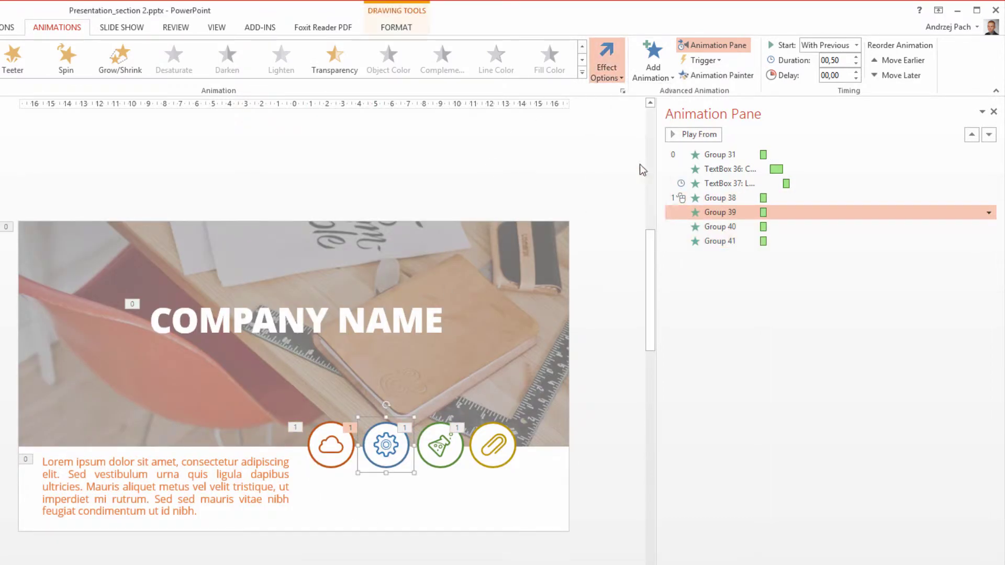
# Step: Check the flask icon's direction and set the paperclip's strips to Right Down
pyautogui.click(443, 462)
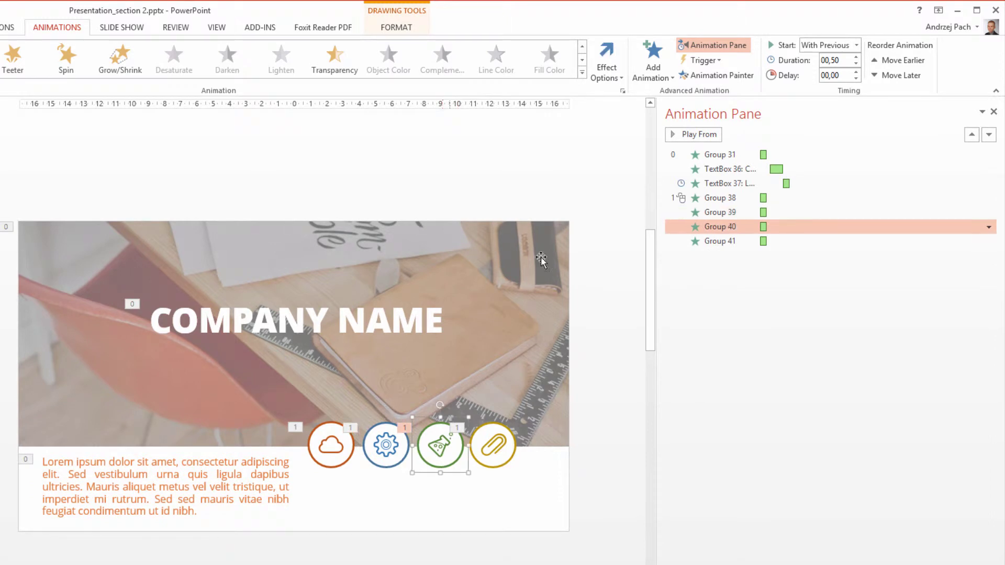
pyautogui.click(606, 66)
pyautogui.click(493, 446)
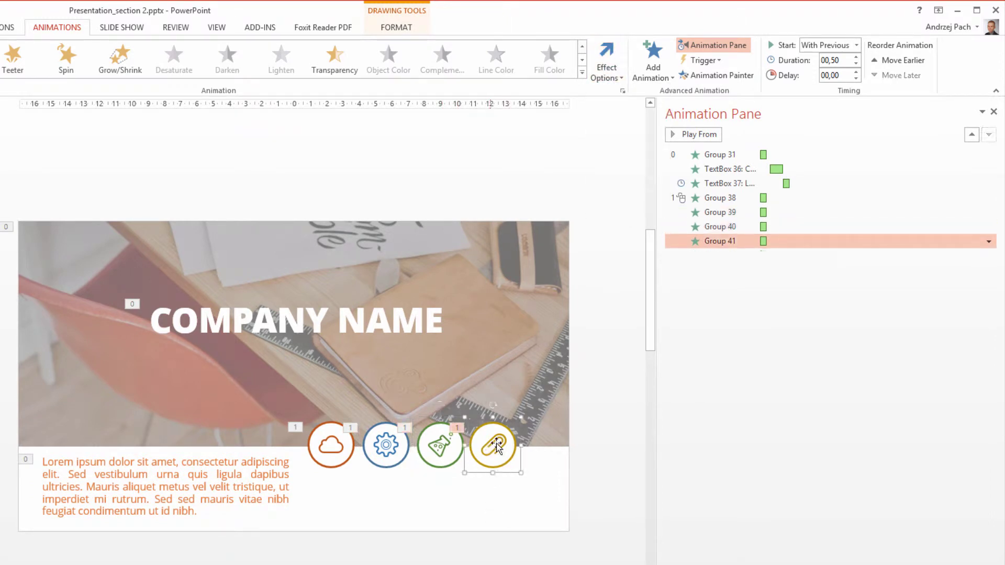
pyautogui.click(606, 67)
pyautogui.click(636, 175)
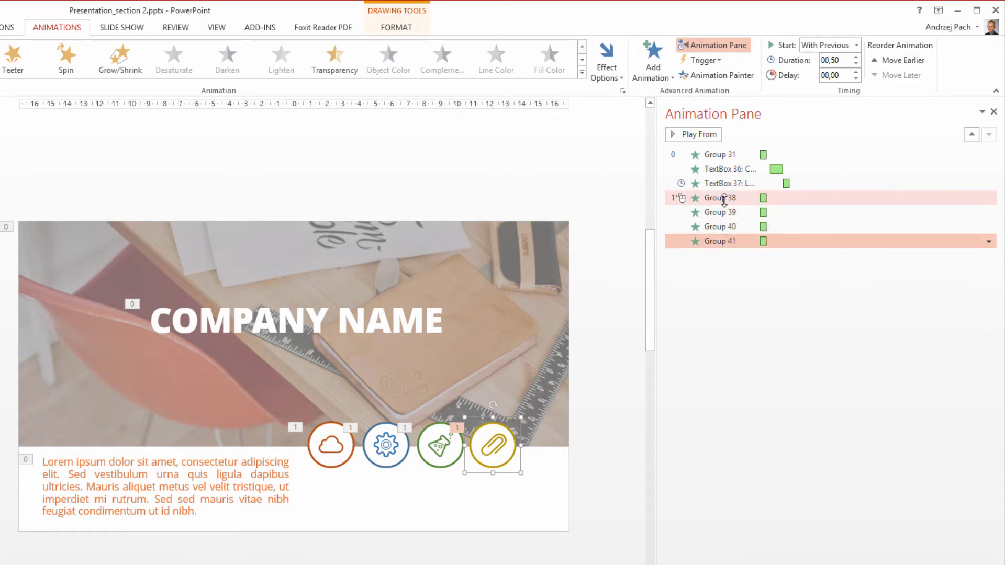
# Step: Make the four icon animations (Groups 38–41) start With Previous
pyautogui.keyDown('shift'); pyautogui.click(722, 198); pyautogui.keyUp('shift')
pyautogui.rightClick(722, 198)
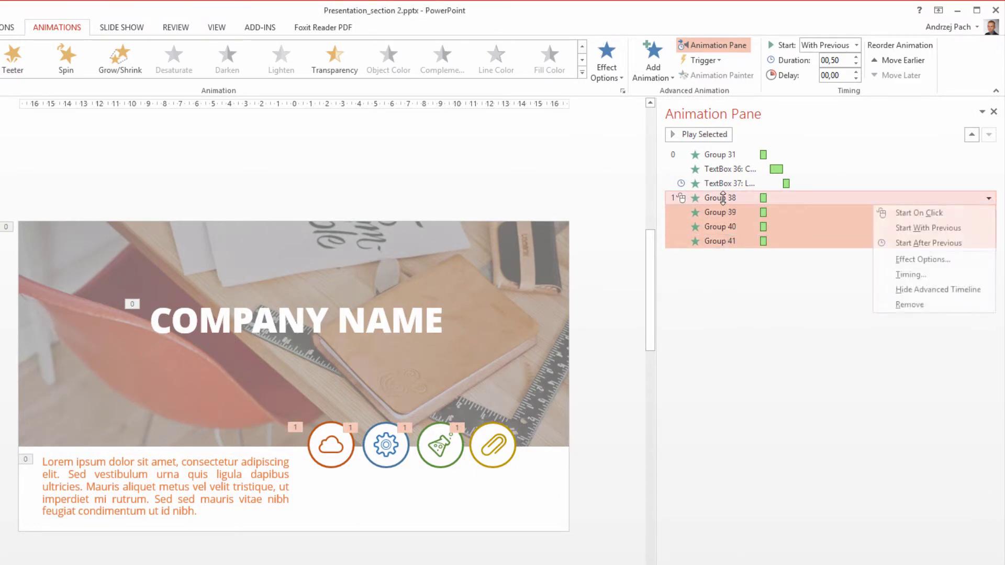
pyautogui.click(923, 228)
pyautogui.keyDown('shift'); pyautogui.click(723, 184); pyautogui.keyUp('shift')
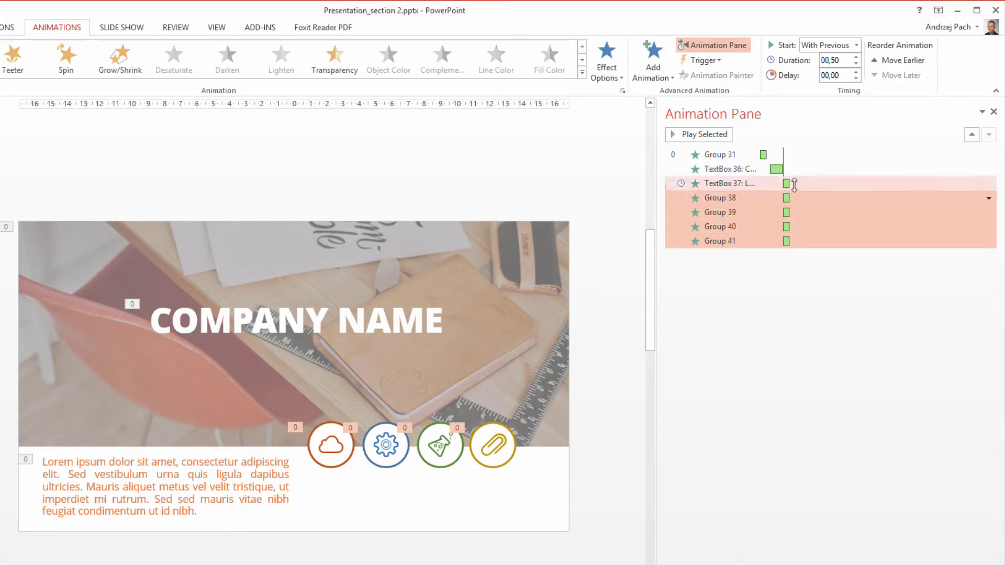
pyautogui.click(723, 183)
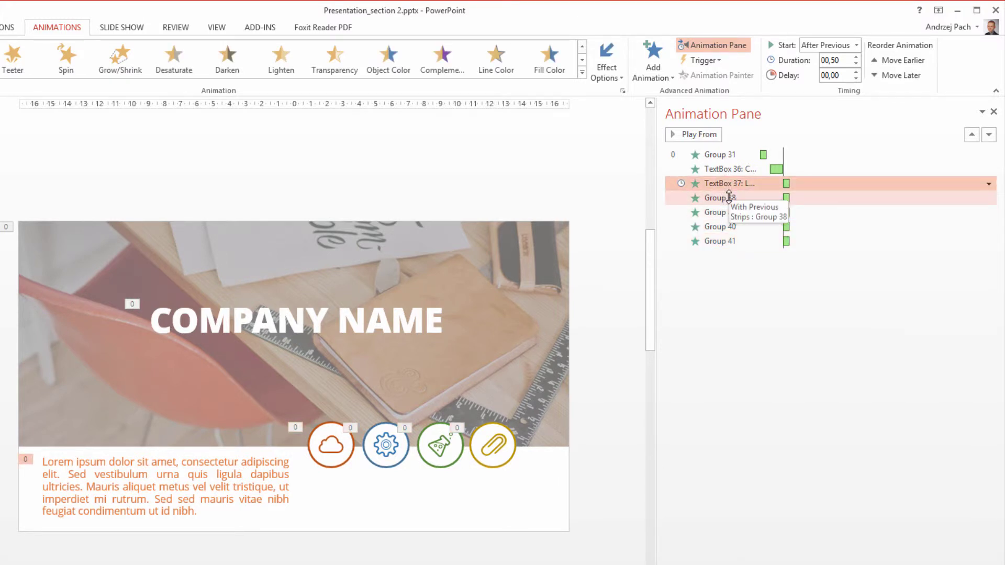
# Step: Raise the cloud, gear, flask and paperclip delays in turn so the icons enter staggered
pyautogui.click(720, 197)
pyautogui.click(857, 72)
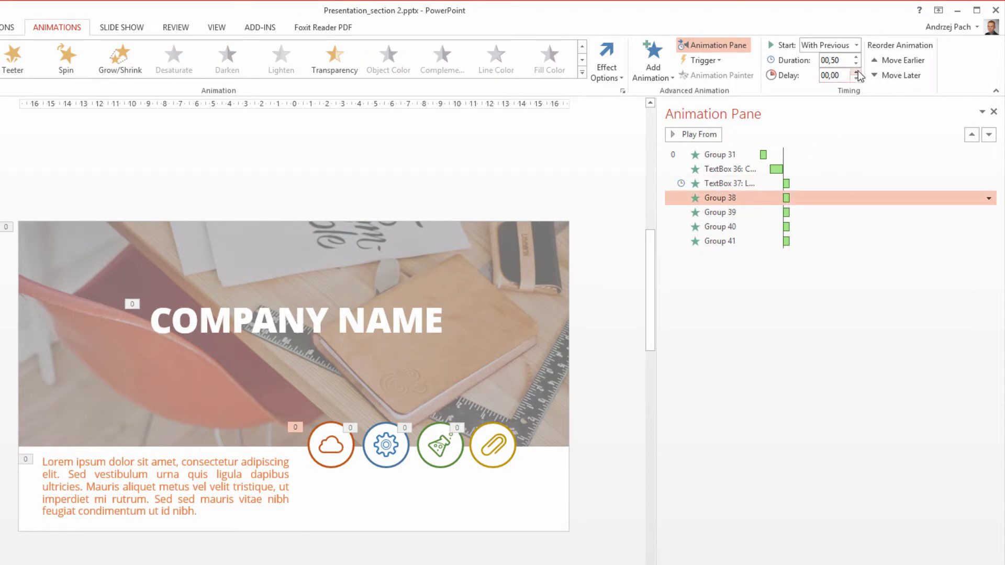
pyautogui.click(857, 72)
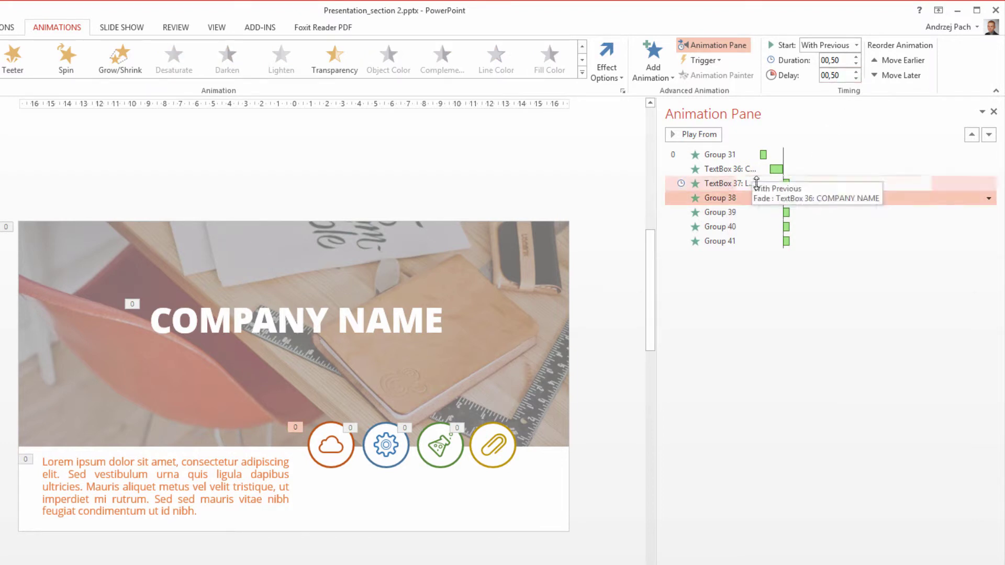
pyautogui.click(721, 212)
pyautogui.click(856, 72)
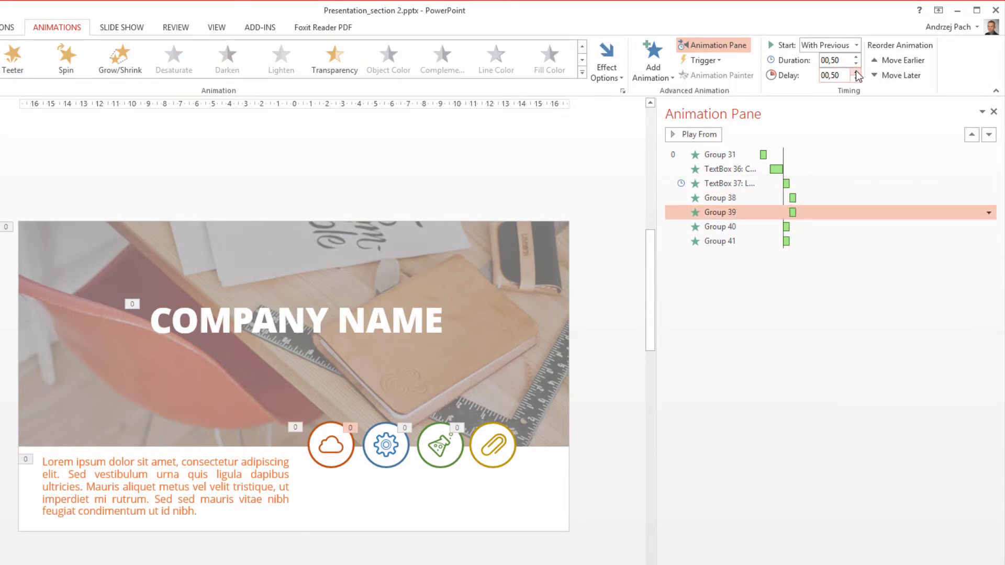
pyautogui.click(857, 72)
pyautogui.click(720, 226)
pyautogui.click(856, 72)
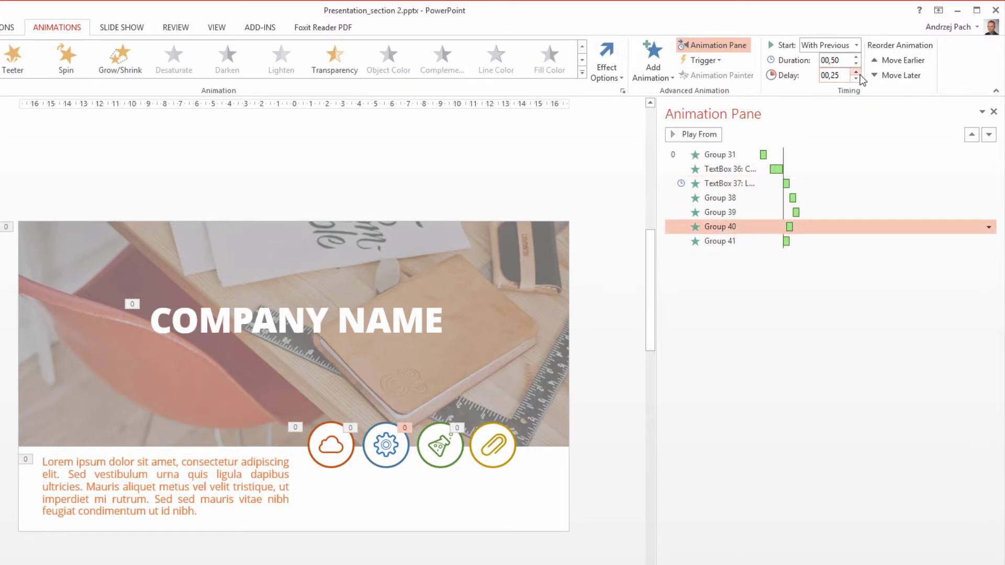
pyautogui.click(857, 71)
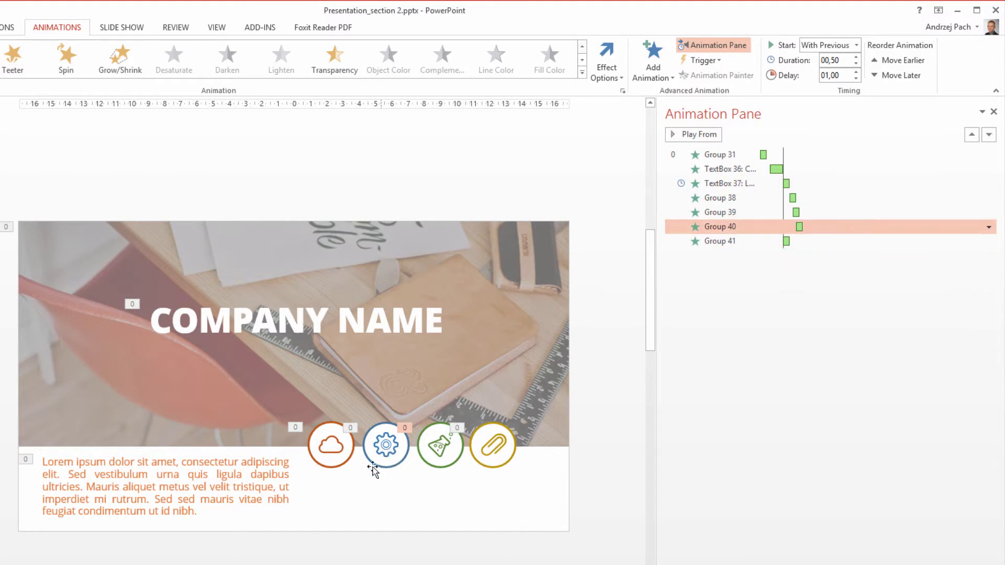
pyautogui.click(720, 242)
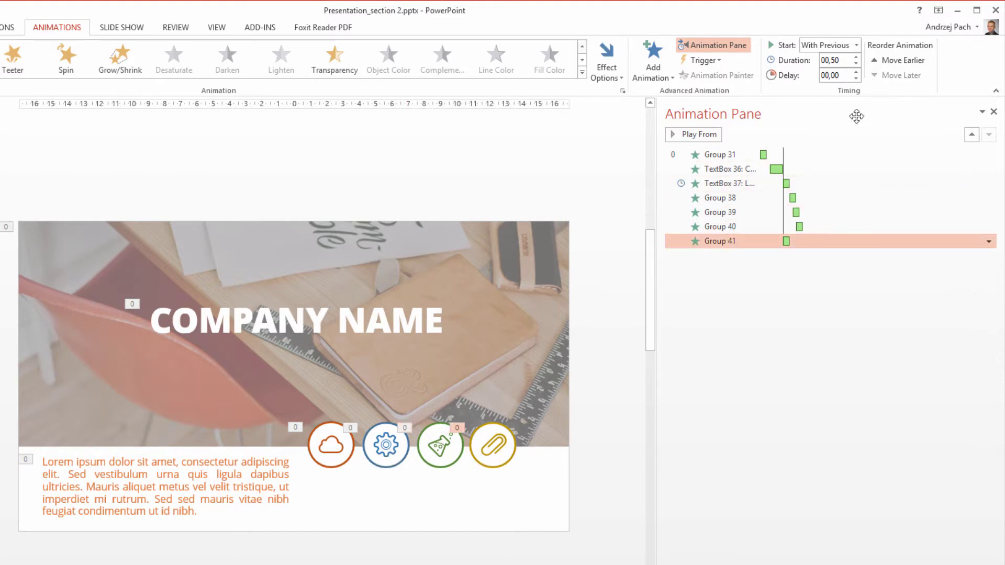
pyautogui.click(857, 71)
pyautogui.click(857, 72)
pyautogui.click(791, 401)
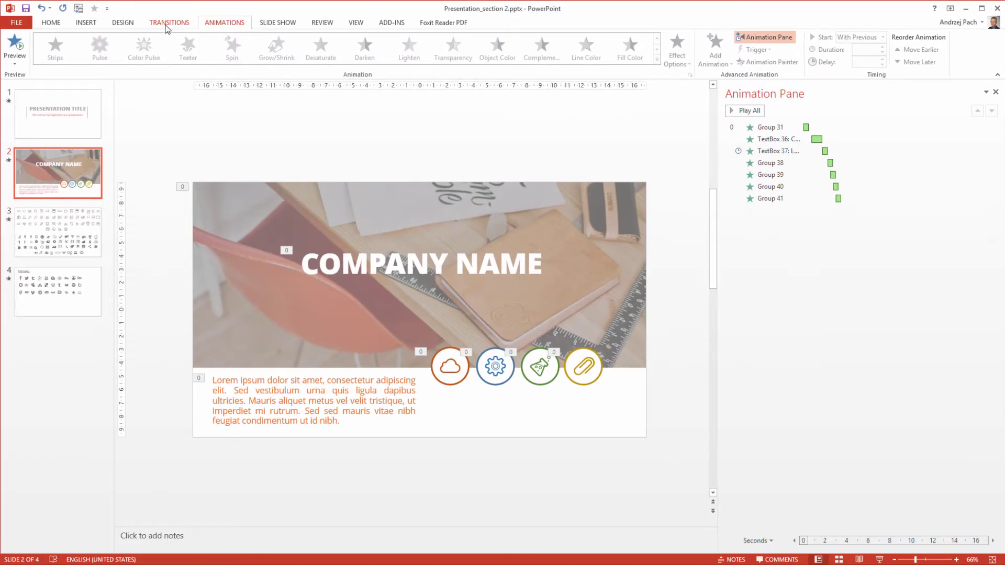
# Step: Apply a Fade transition to slide 2 from the Transitions gallery
pyautogui.click(168, 22)
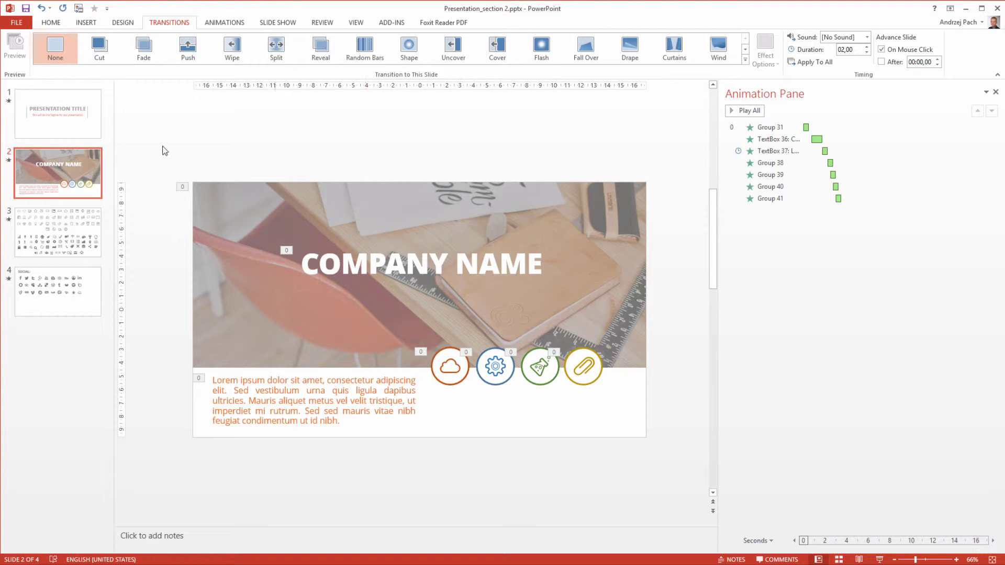
pyautogui.click(143, 49)
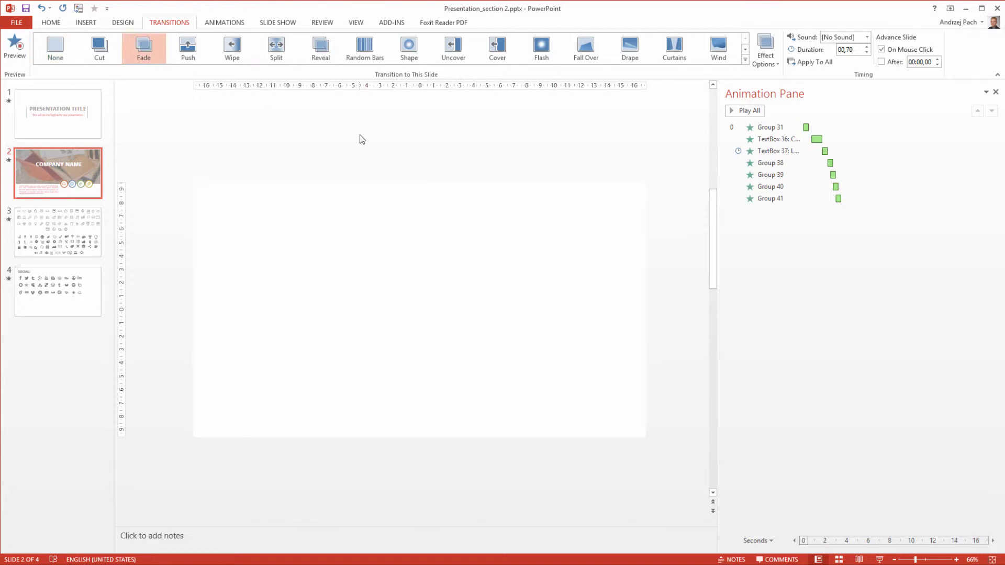